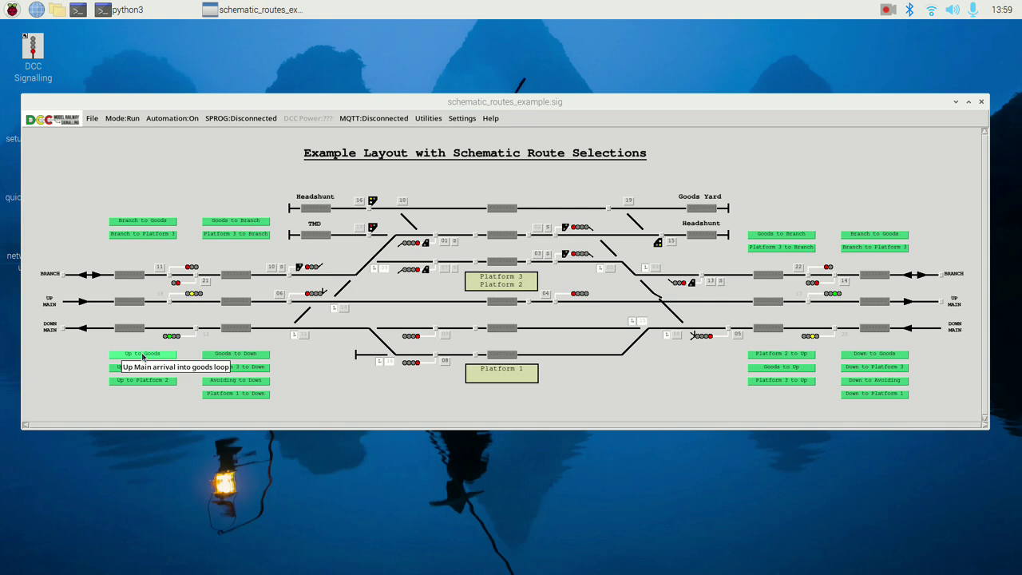
Set the Up to Goods and Goods to Up routes, and deselect the Up to Goods route
left_click(142, 355)
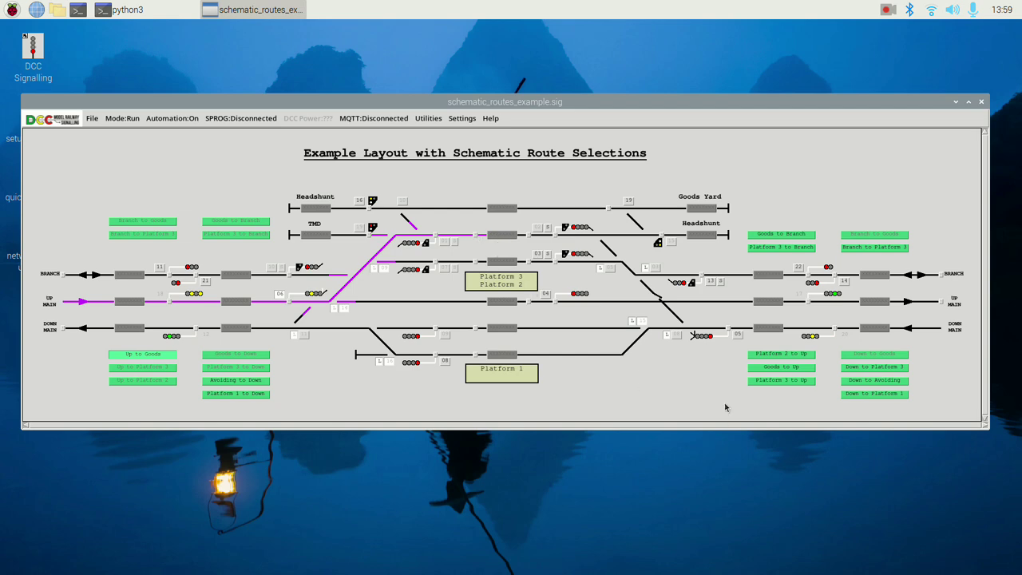
left_click(794, 371)
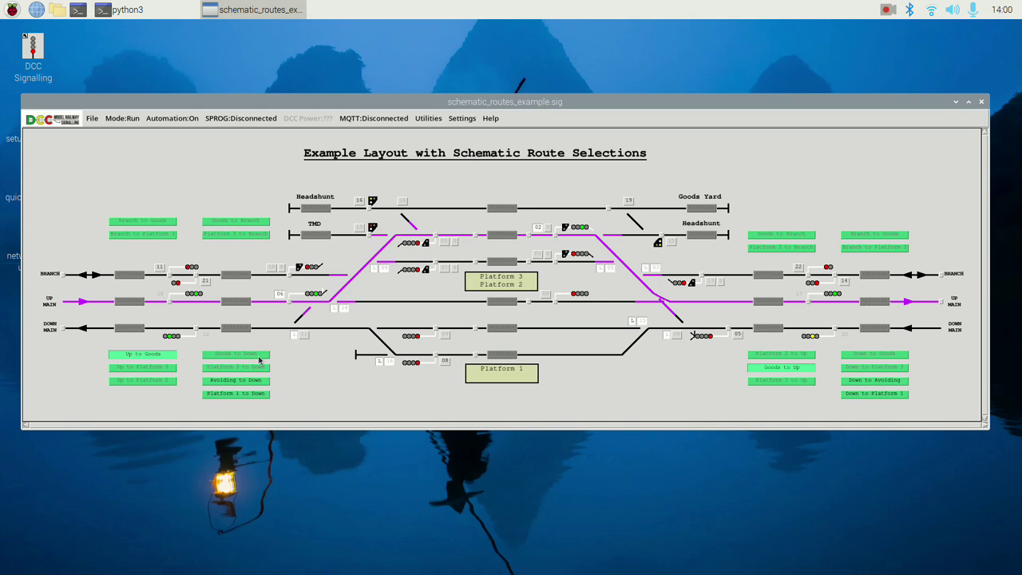
mouse_move(257, 359)
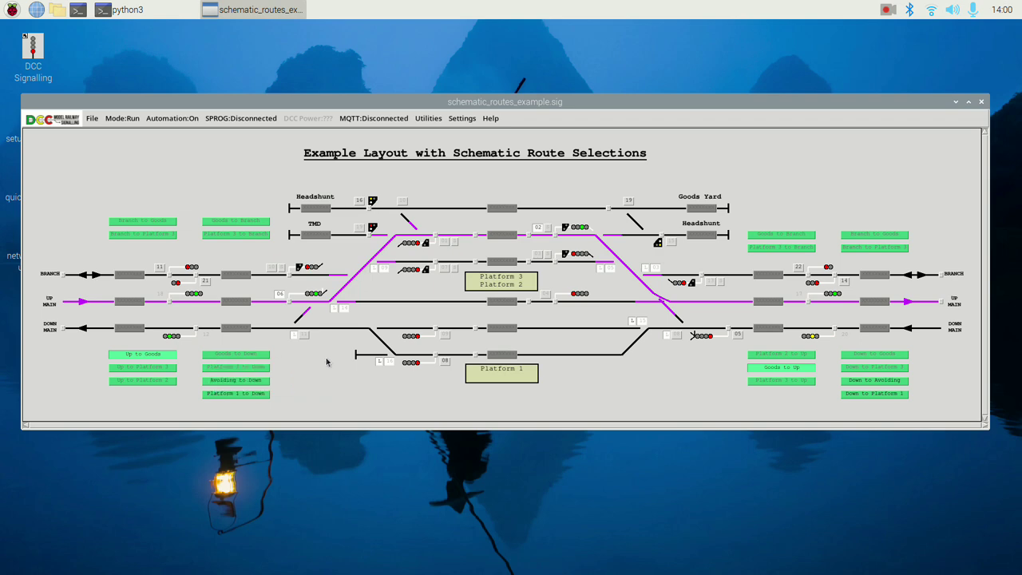
left_click(150, 357)
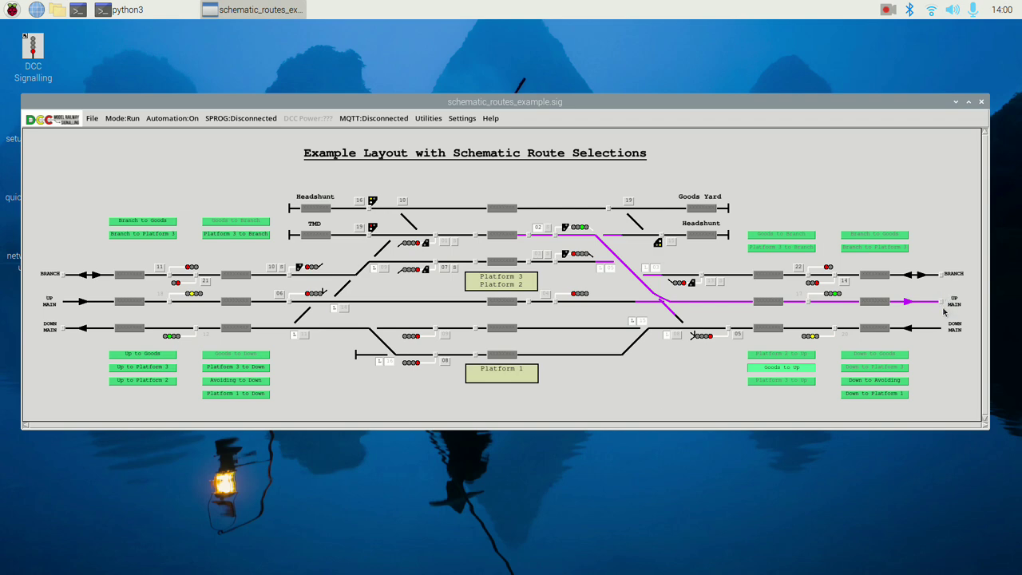
Simulate a train departing from the goods loop past its exit signal and the next Up Main signal
left_click(502, 235)
left_click(557, 240)
left_click(810, 304)
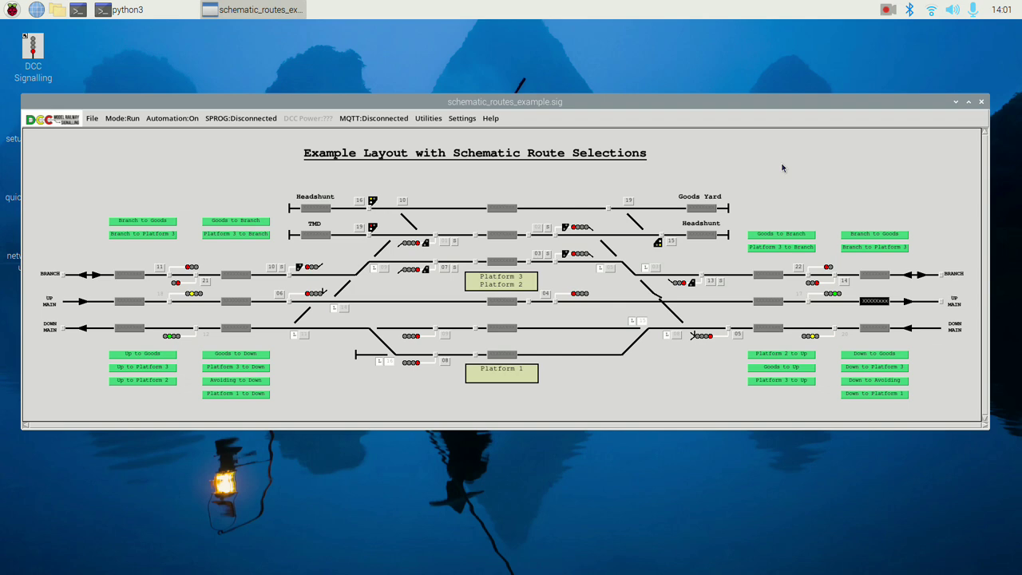
Switch to edit mode and open the Up to Goods route's configuration, placing its window clear of the track lines
key("ctrl+e")
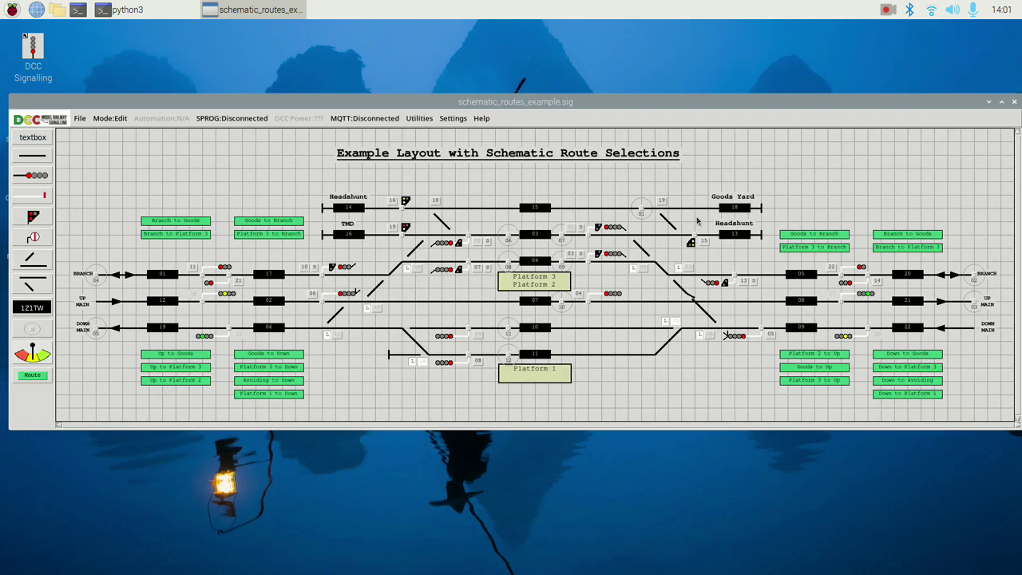
double_click(160, 356)
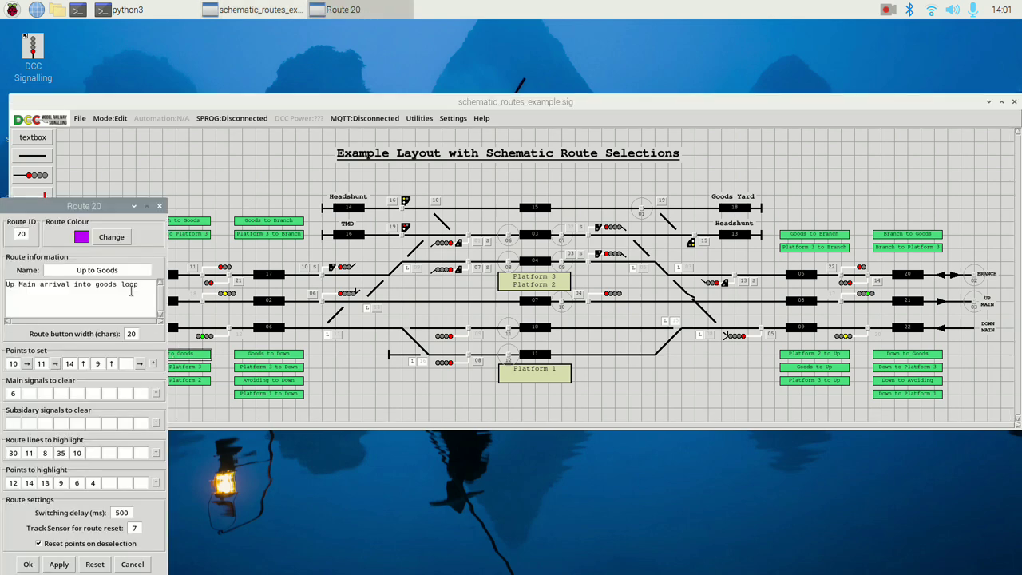
left_click_drag(84, 206, 502, 95)
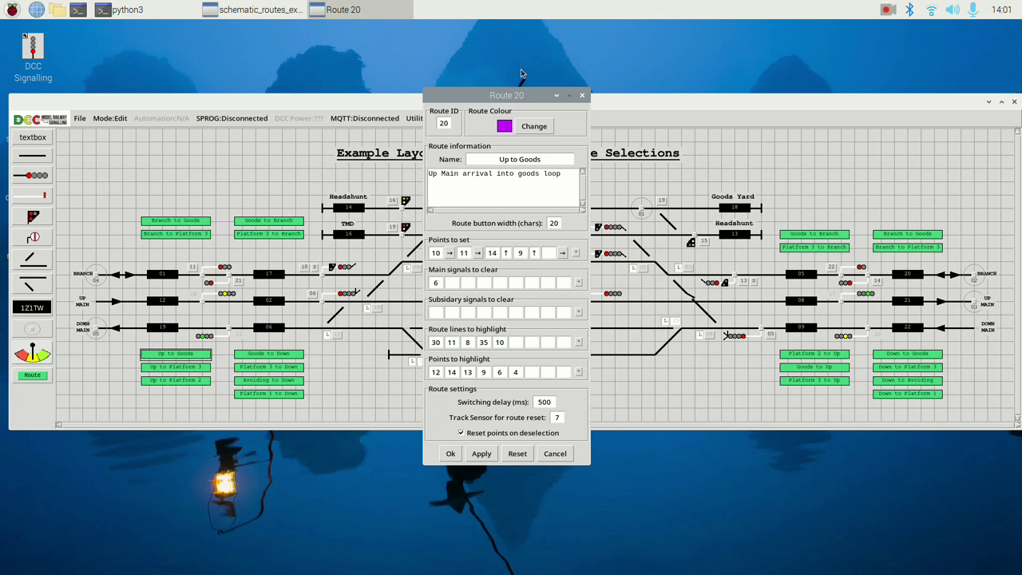
left_click_drag(496, 96, 647, 93)
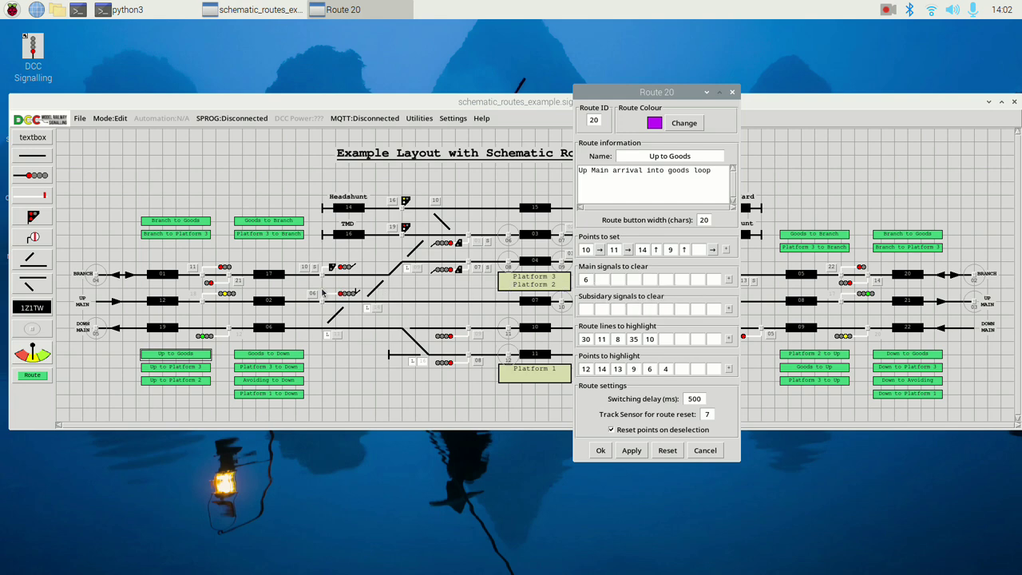
left_click_drag(660, 92, 845, 94)
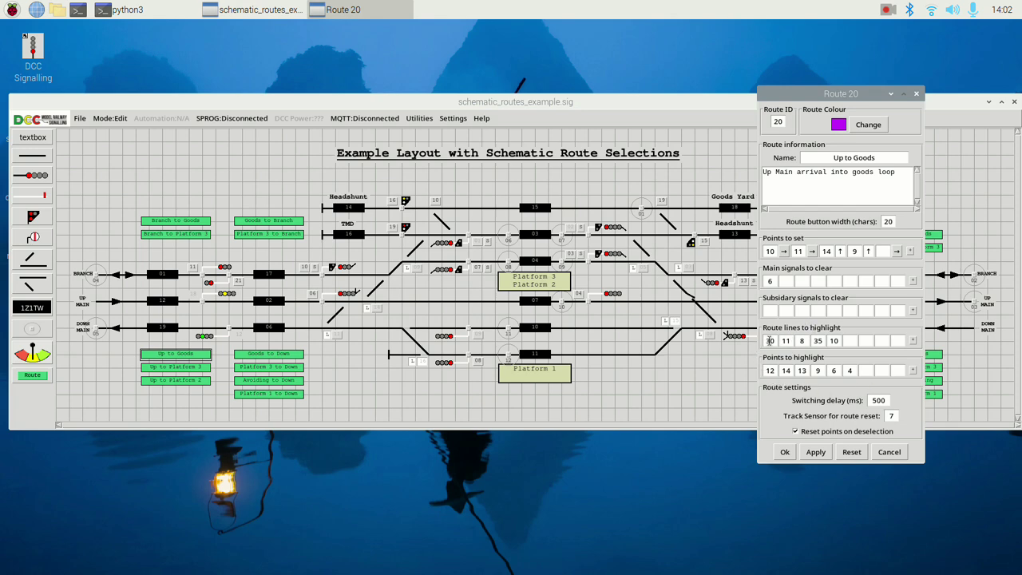
Open the configuration of the Up Main approach line to check its ID against the route lines to highlight, keeping both windows visible
left_click(365, 280)
left_click(355, 276)
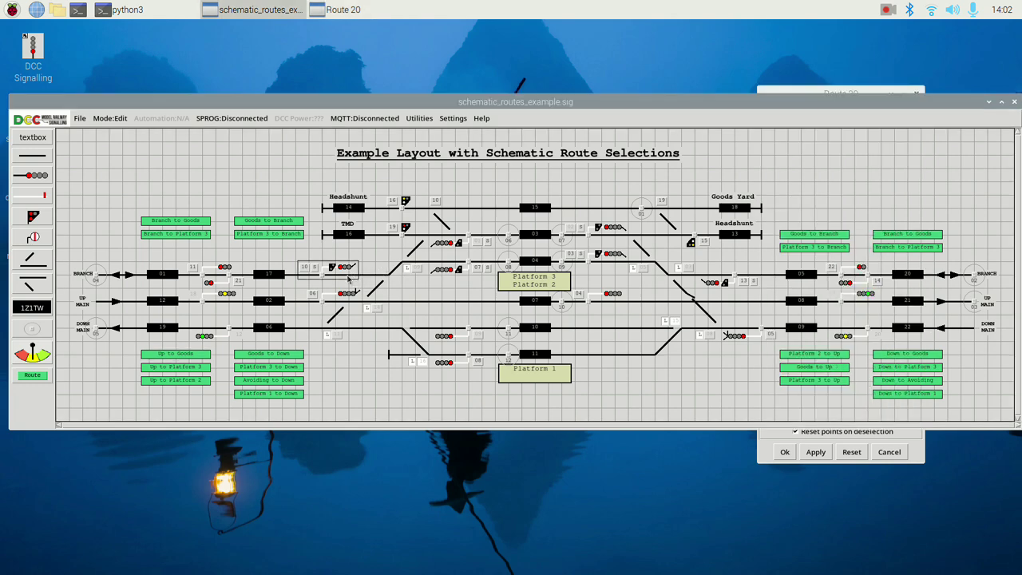
left_click(243, 308)
double_click(244, 303)
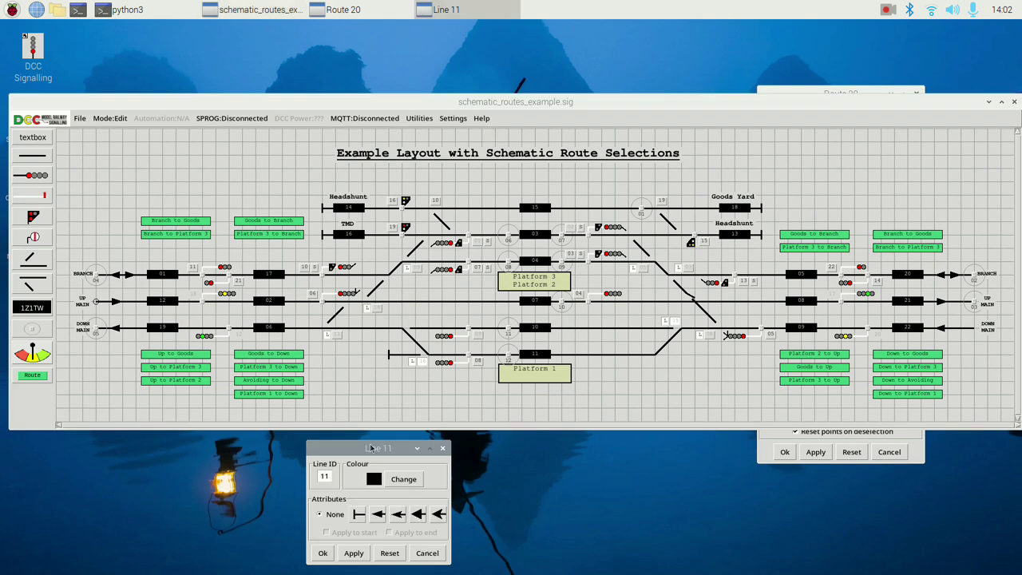
left_click_drag(370, 445, 356, 339)
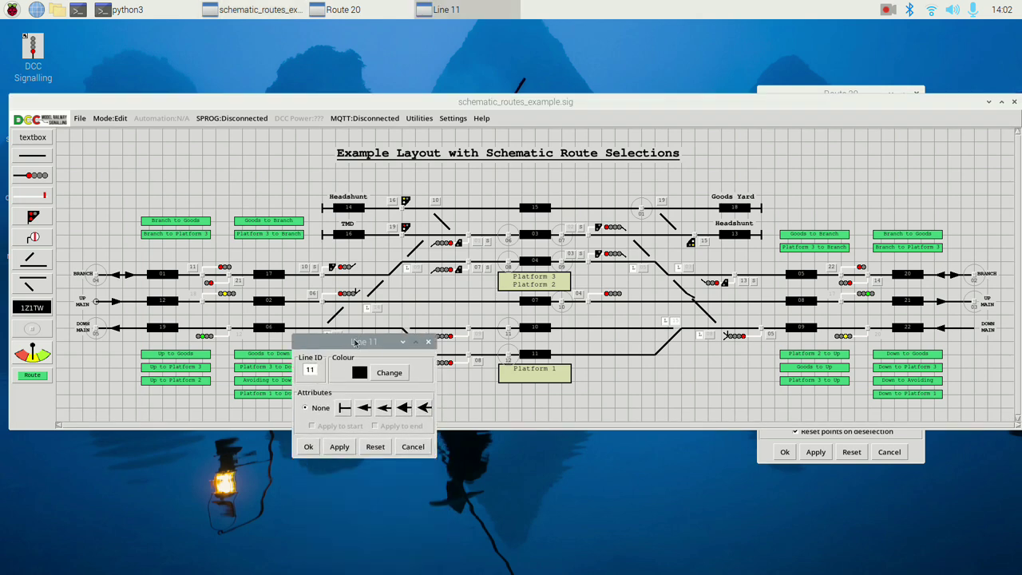
left_click(762, 439)
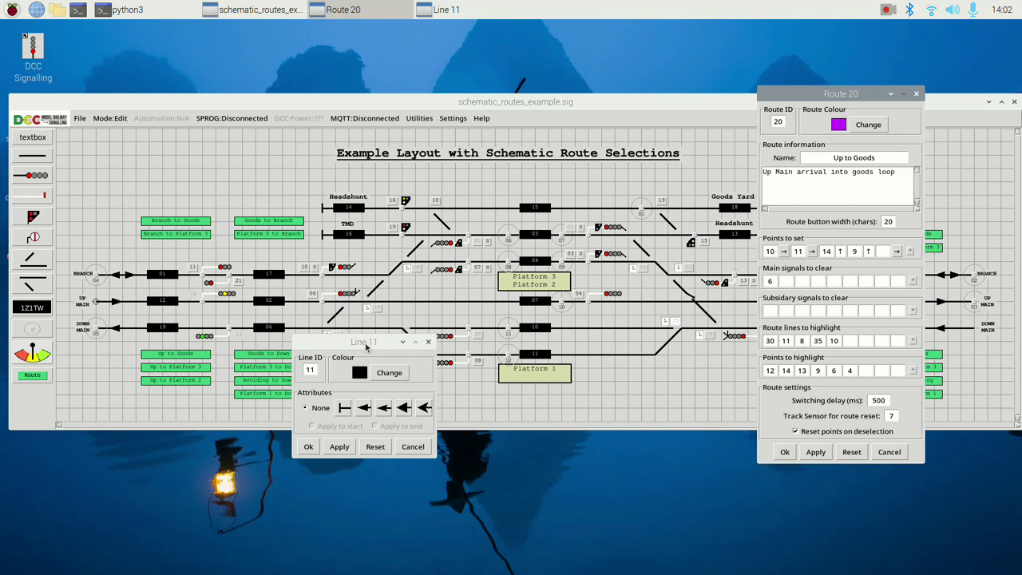
left_click_drag(368, 345, 346, 421)
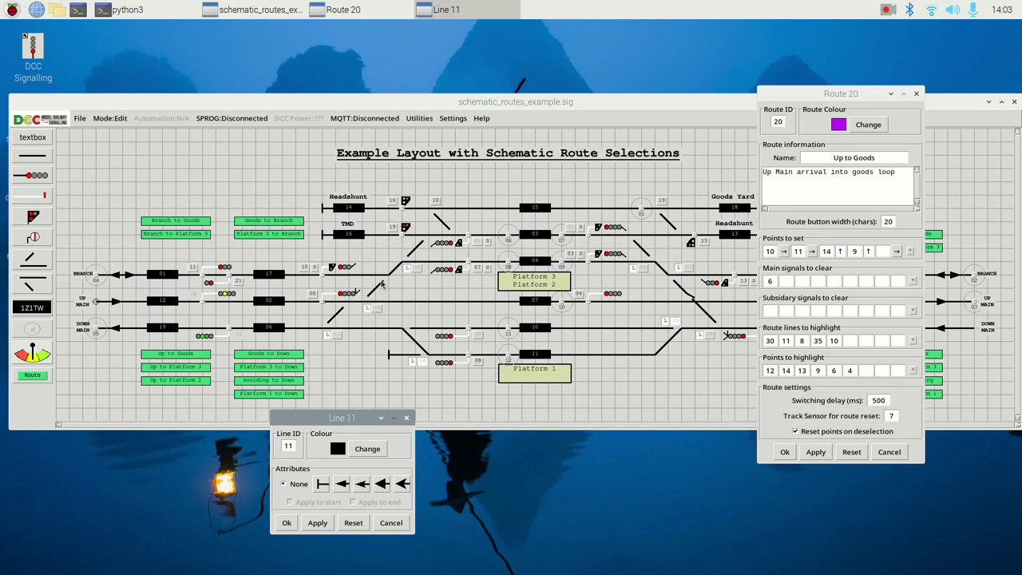
Open the configuration of the upper point in the Up Main to Branch crossover and compare it with the route's points to highlight
left_click(384, 282)
double_click(382, 281)
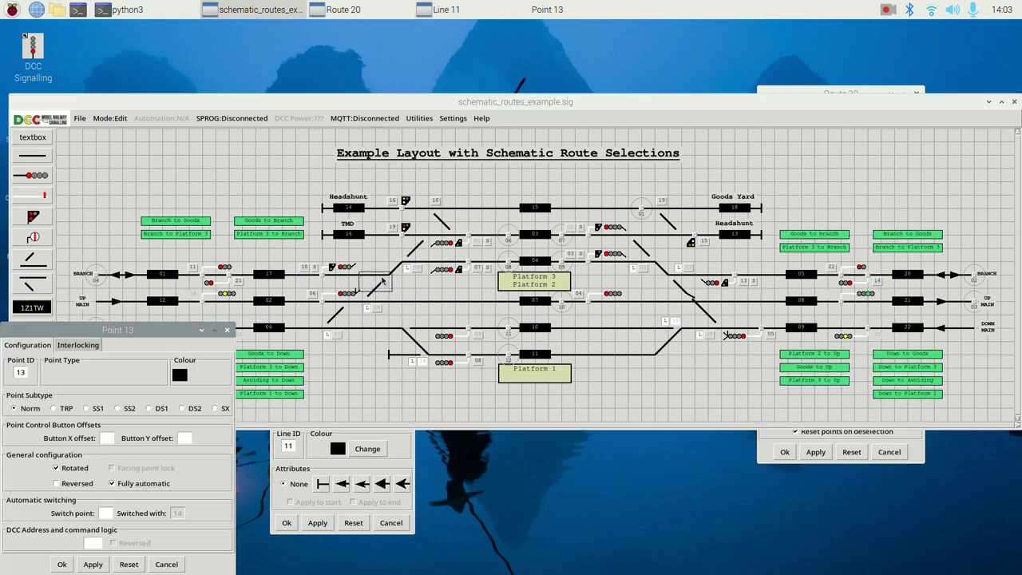
left_click(764, 453)
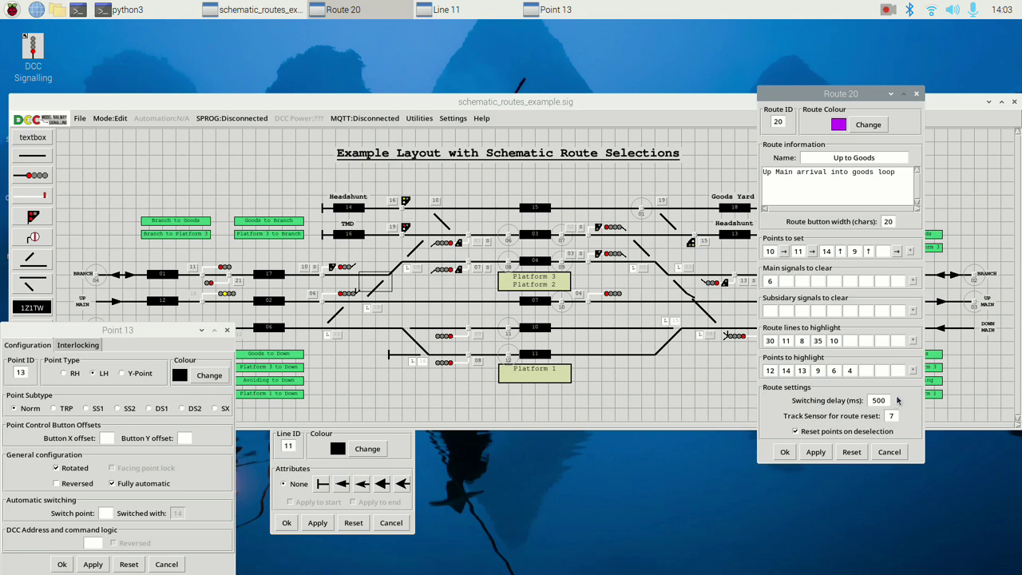
Remove the switching delay from the Up to Goods route and apply the change
mouse_move(886, 401)
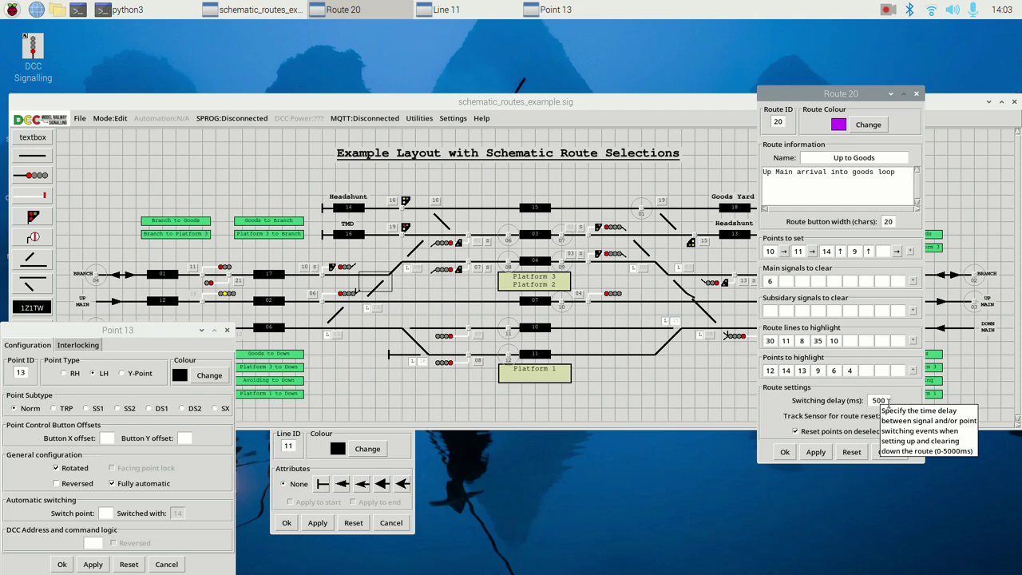
left_click(885, 401)
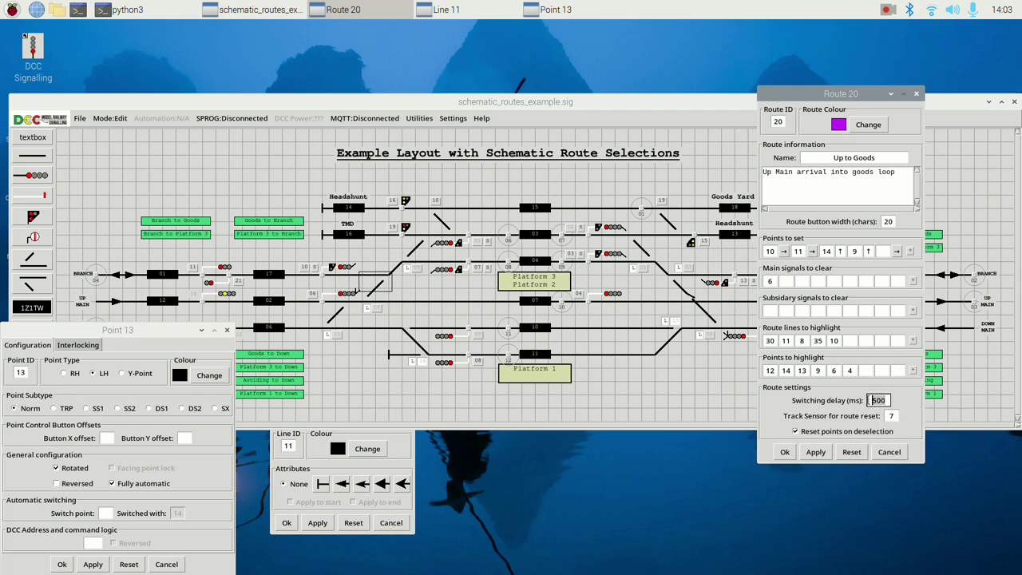
key("BackSpace")
key("BackSpace")
key("BackSpace")
type("0")
left_click(821, 456)
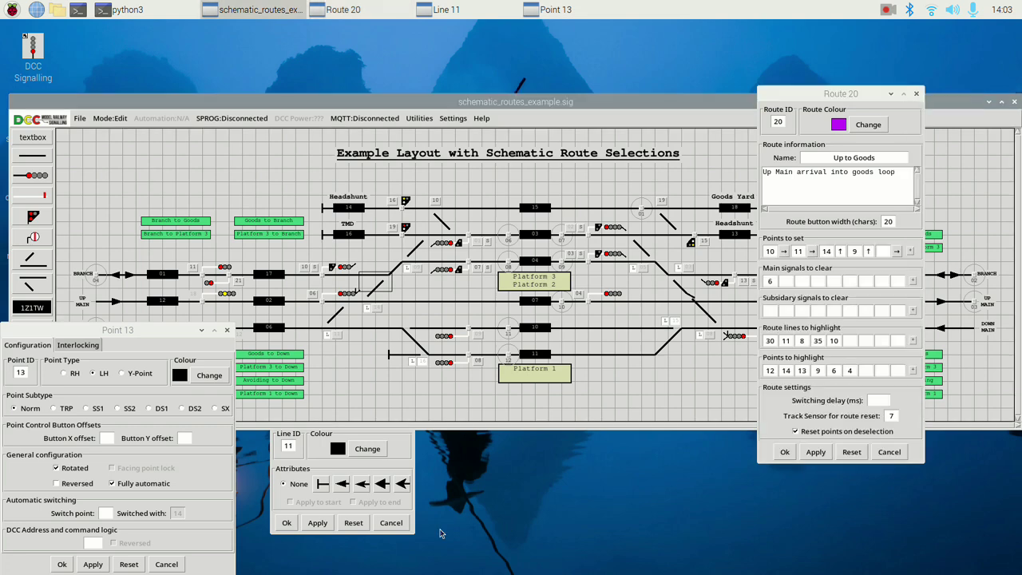
Close the line and point configuration windows and move the route configuration window aside
left_click(411, 510)
left_click(406, 419)
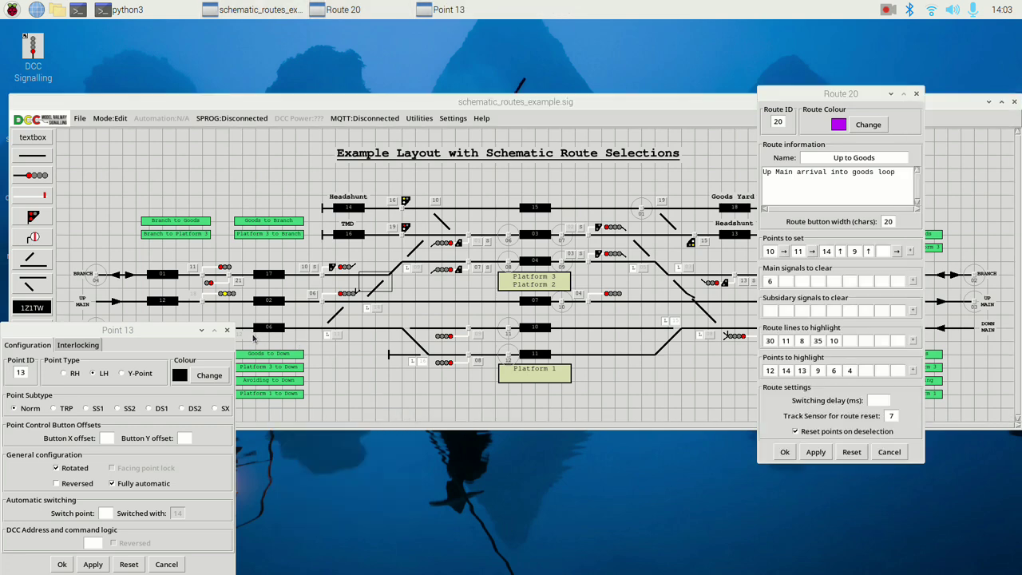
left_click(227, 330)
left_click_drag(816, 93, 877, 94)
Test the Up to Goods route by setting it in run mode, and return to edit mode
left_click(722, 157)
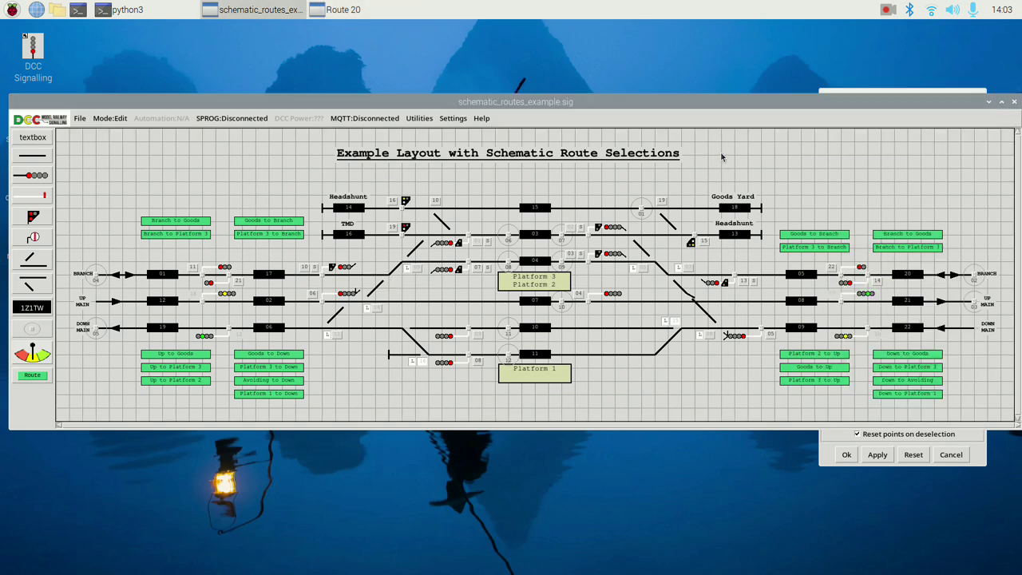
key("ctrl+r")
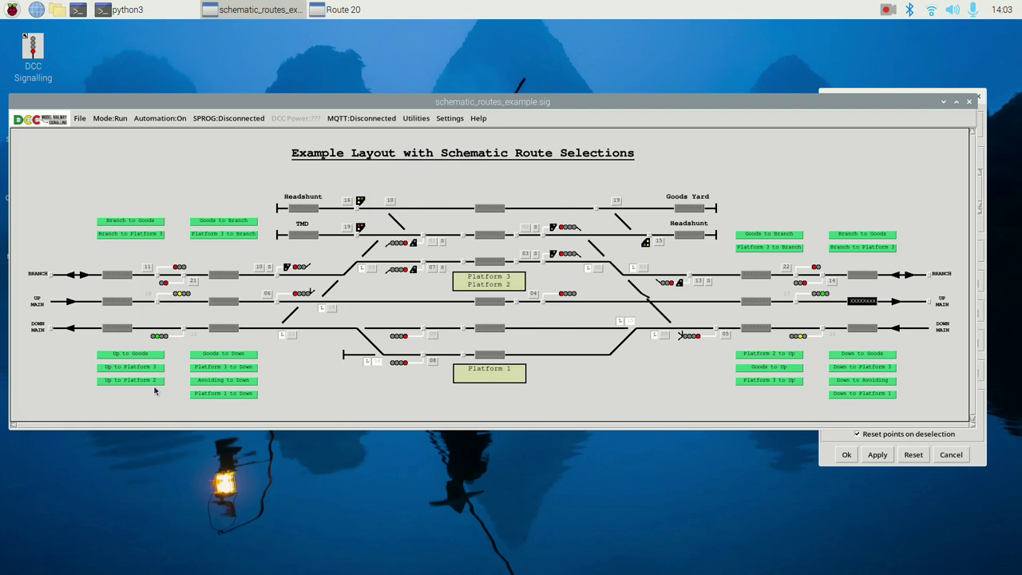
left_click(145, 359)
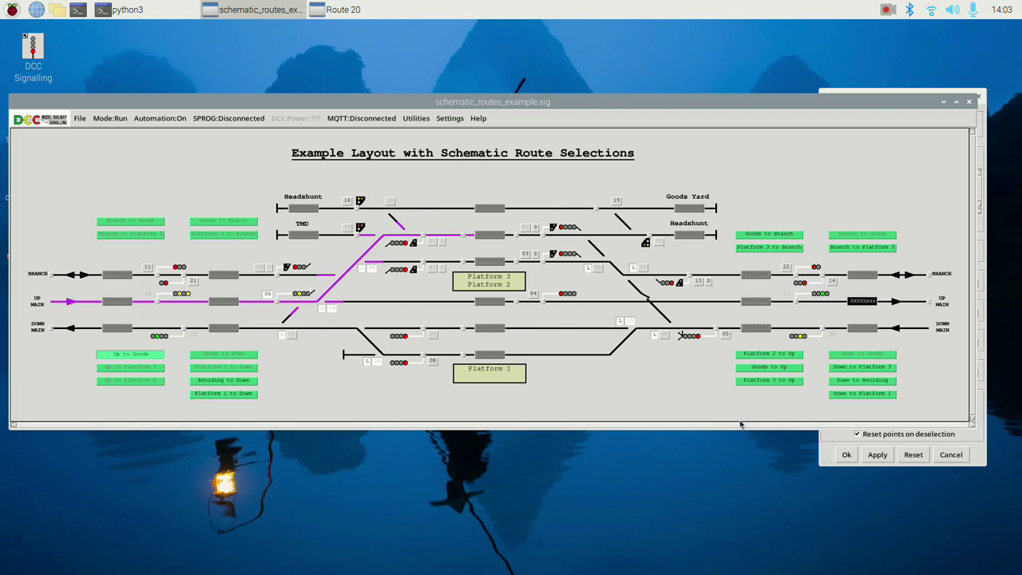
key("ctrl+m")
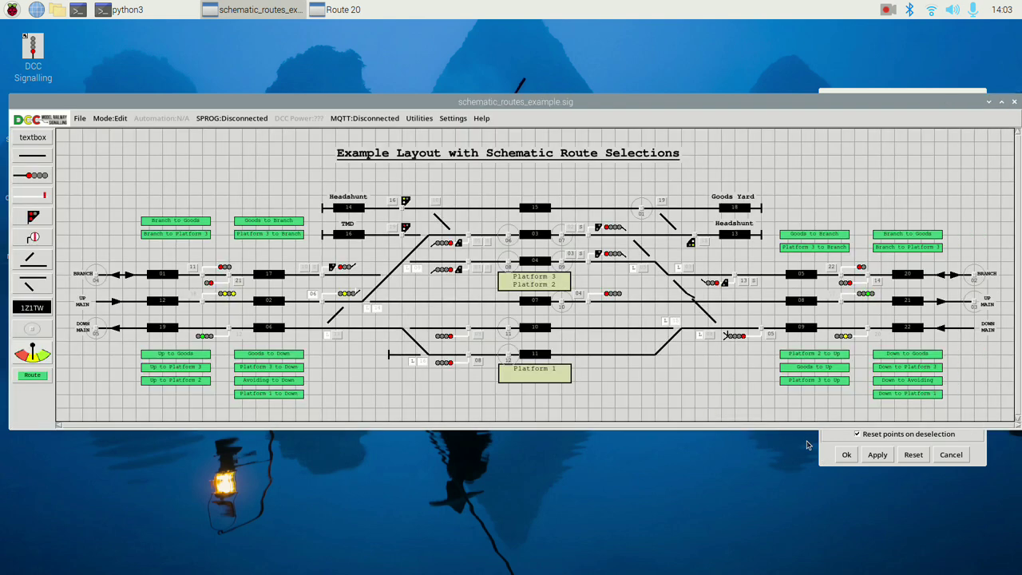
Turn off Reset points on deselection for the Up to Goods route and apply the change
left_click(828, 444)
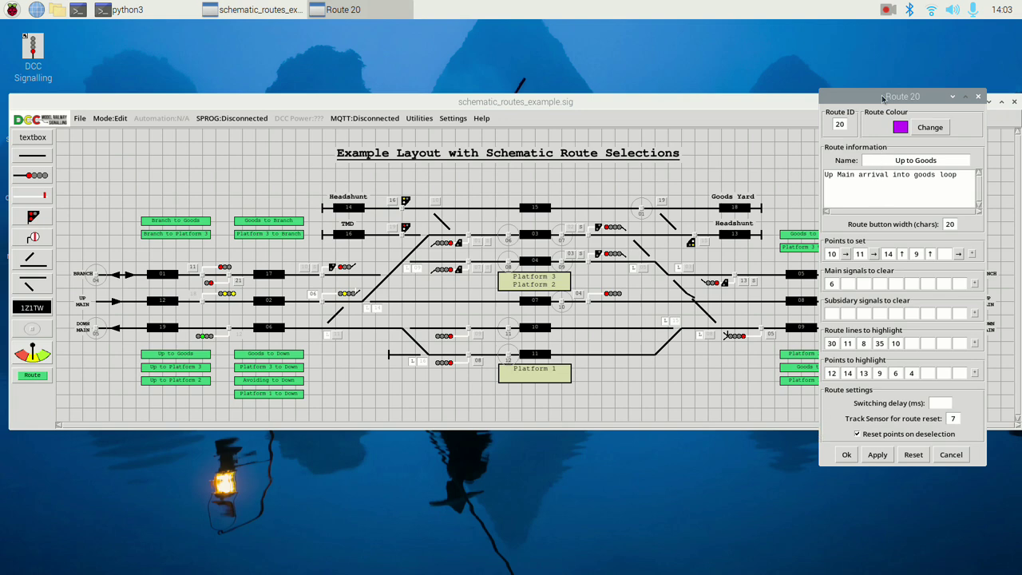
left_click_drag(877, 100, 747, 96)
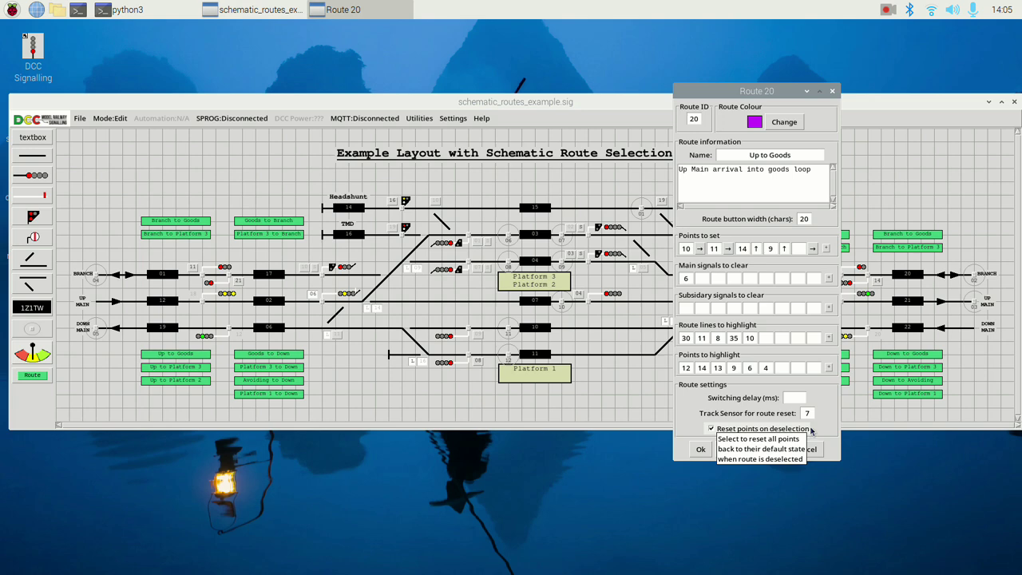
left_click(712, 429)
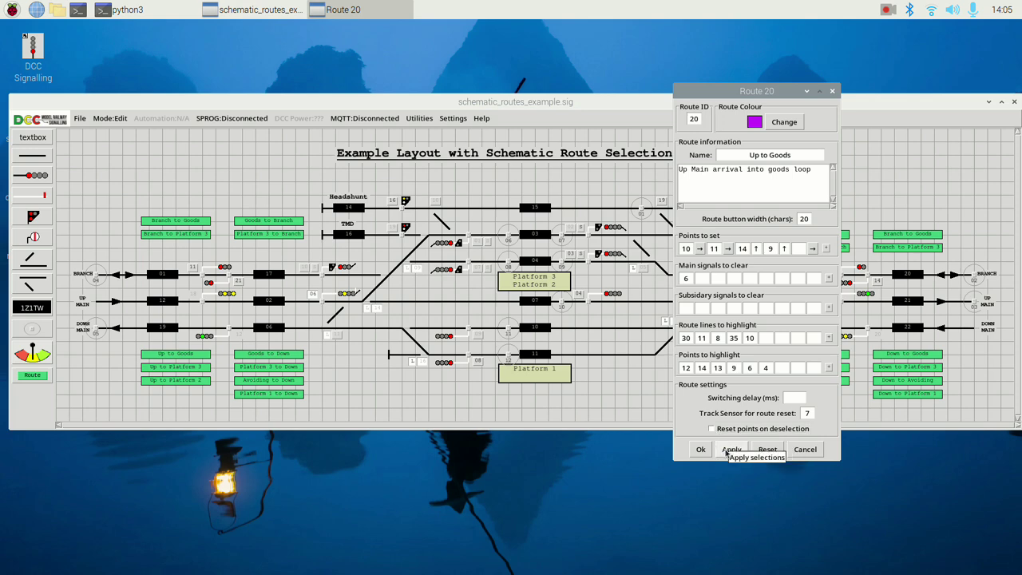
left_click(728, 450)
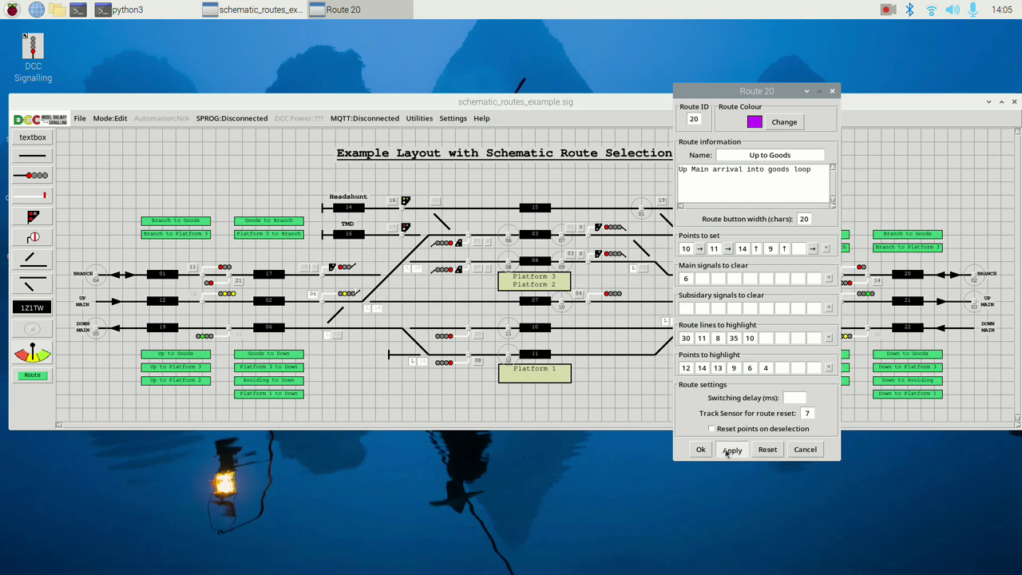
Switch to run mode and reset all signals, points and track occupancy sections to their default state
left_click(650, 413)
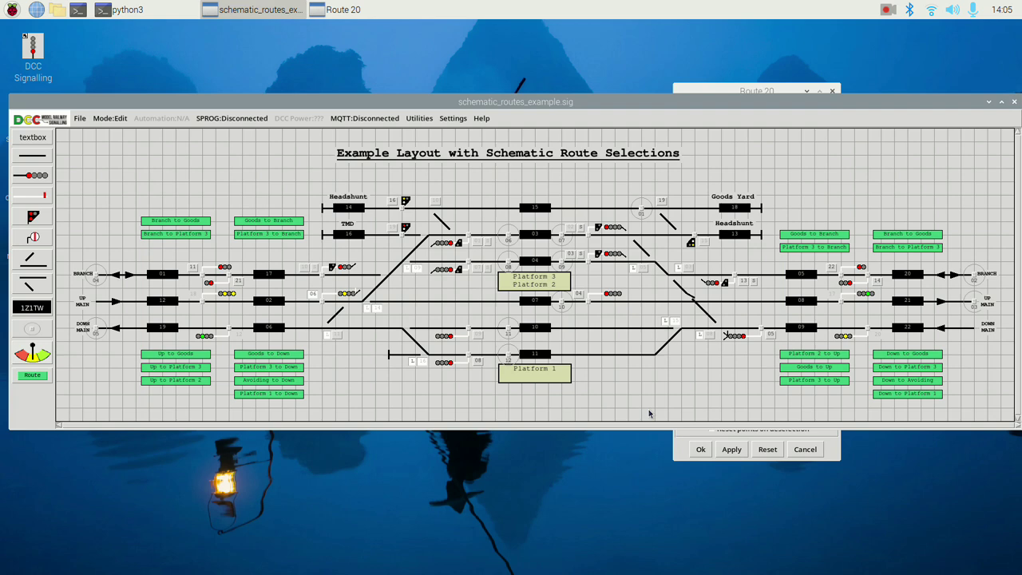
key("ctrl+r")
left_click(112, 119)
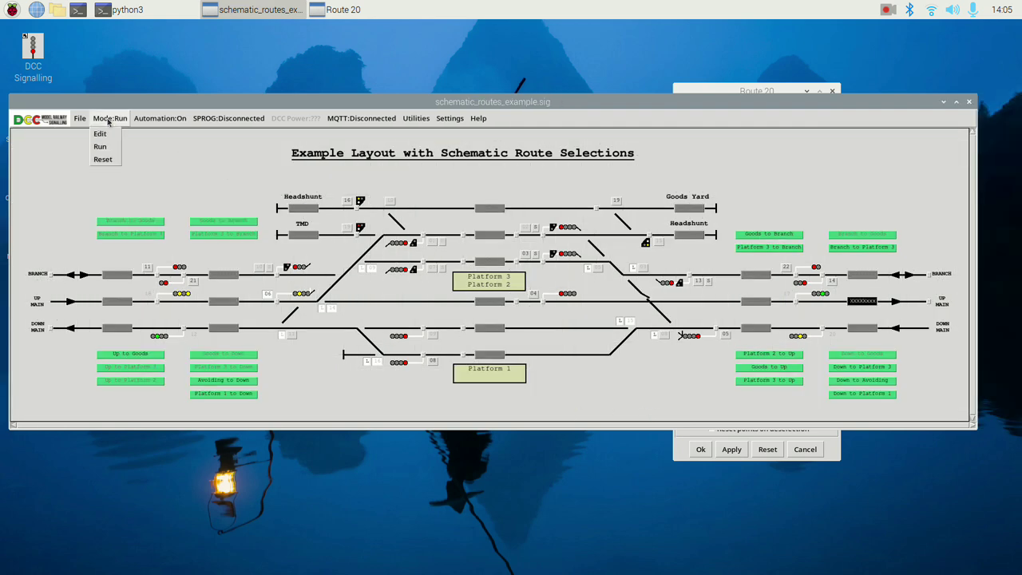
left_click(104, 159)
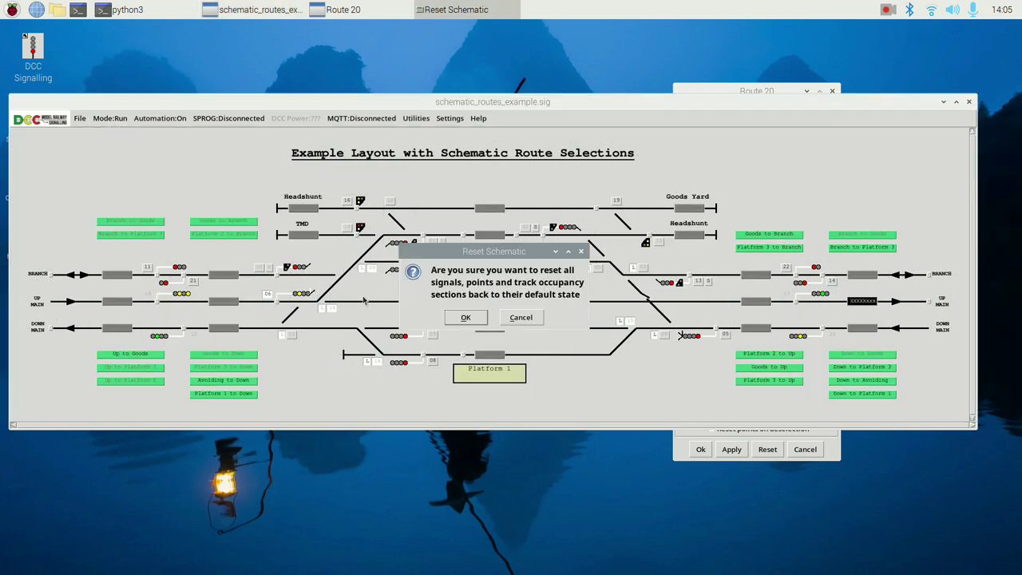
left_click(466, 317)
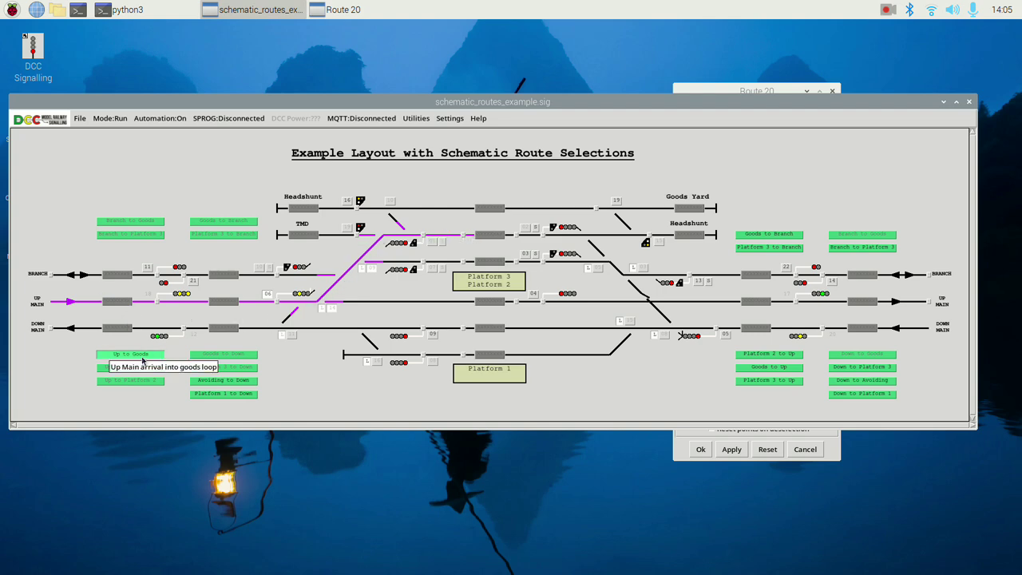
Clear the active Up to Goods route by triggering its track sensor on the goods loop
left_click(516, 237)
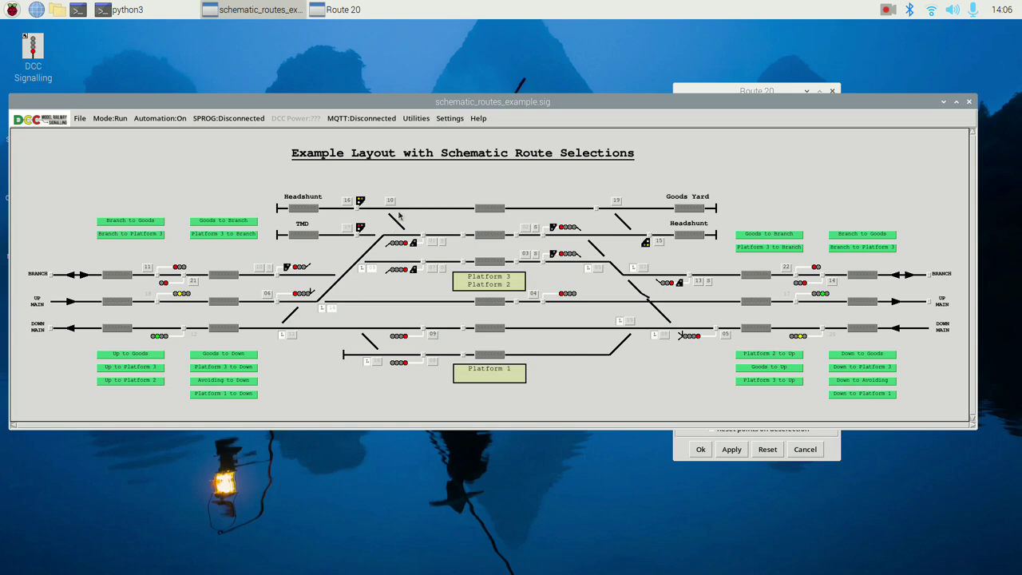
left_click(888, 11)
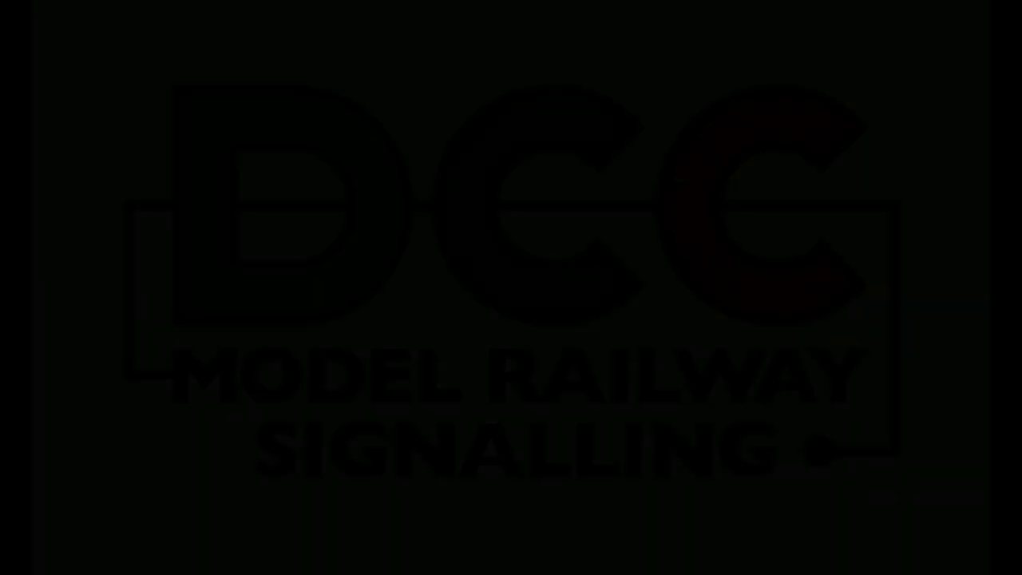